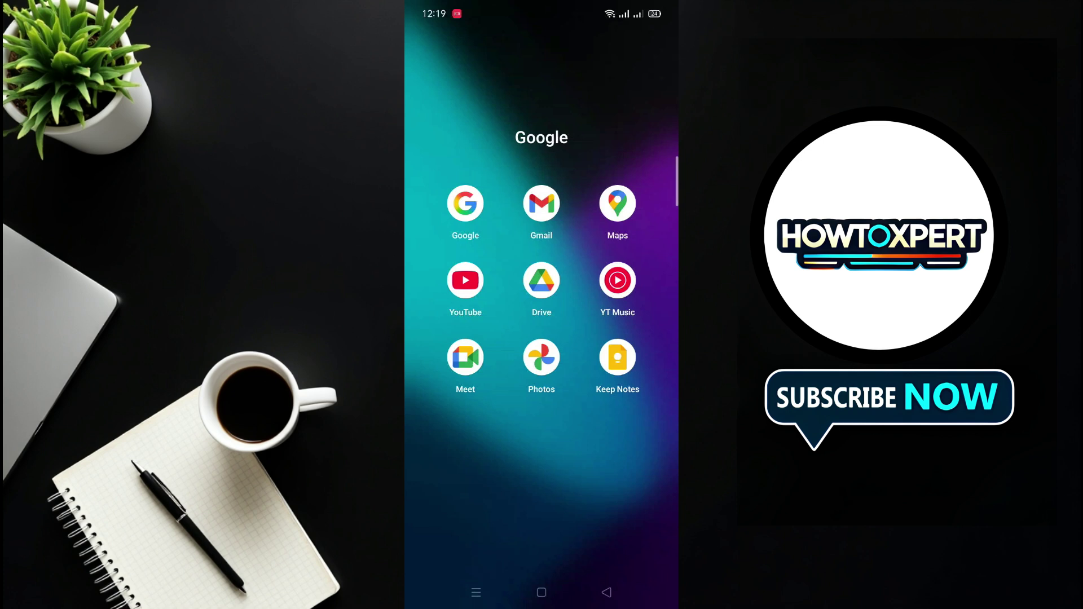
Launch YouTube from the Google folder and show the signed-in account's profile page
left_click(466, 280)
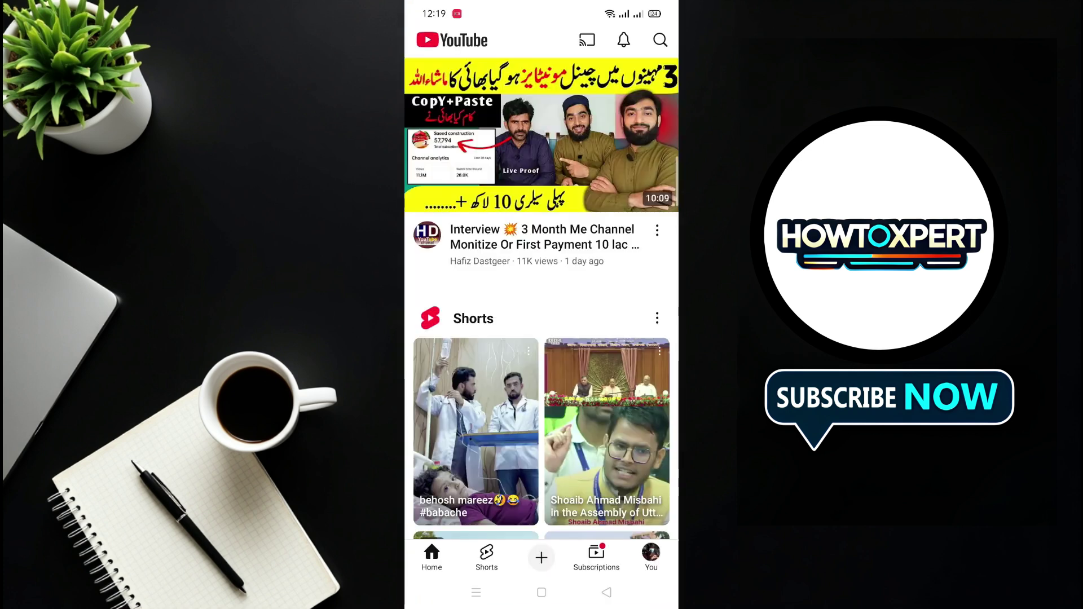
left_click(651, 557)
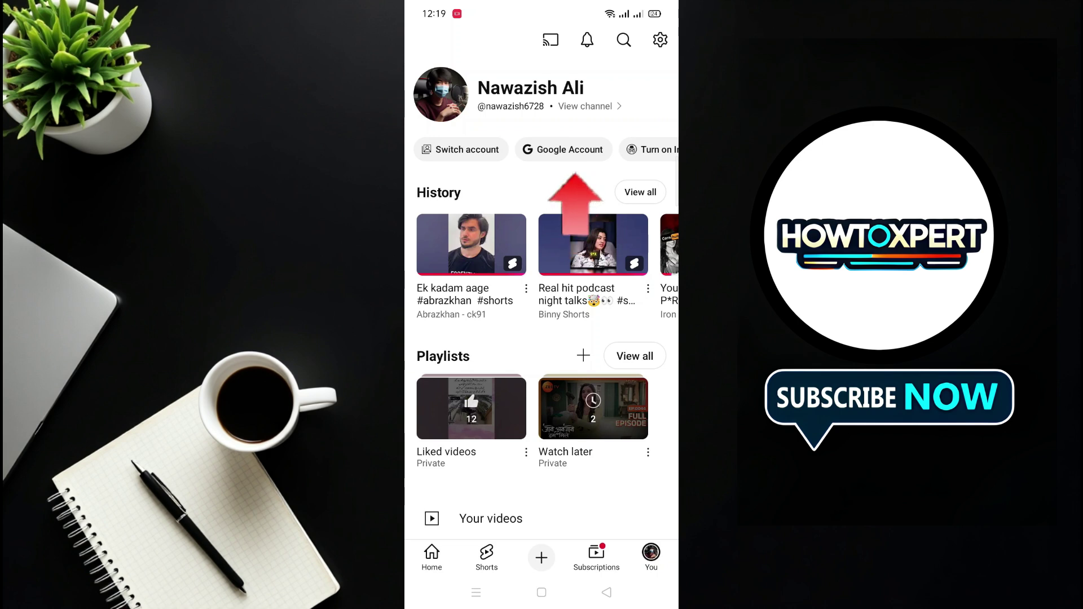
Go from the Google Account chip into the Security section showing the Your devices summary
left_click(562, 149)
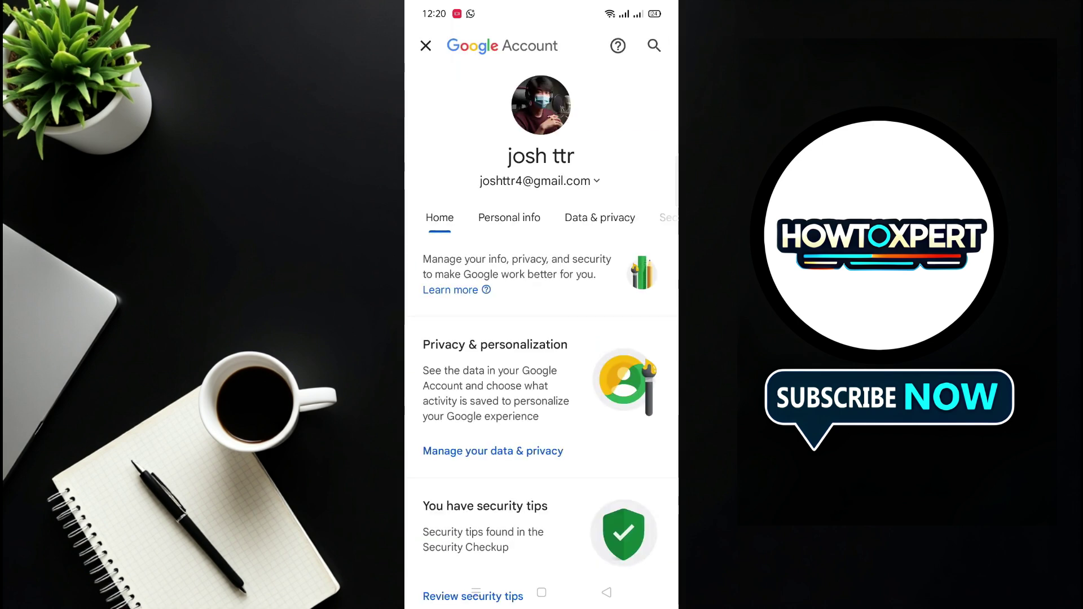
scroll(542, 217, "right", 3)
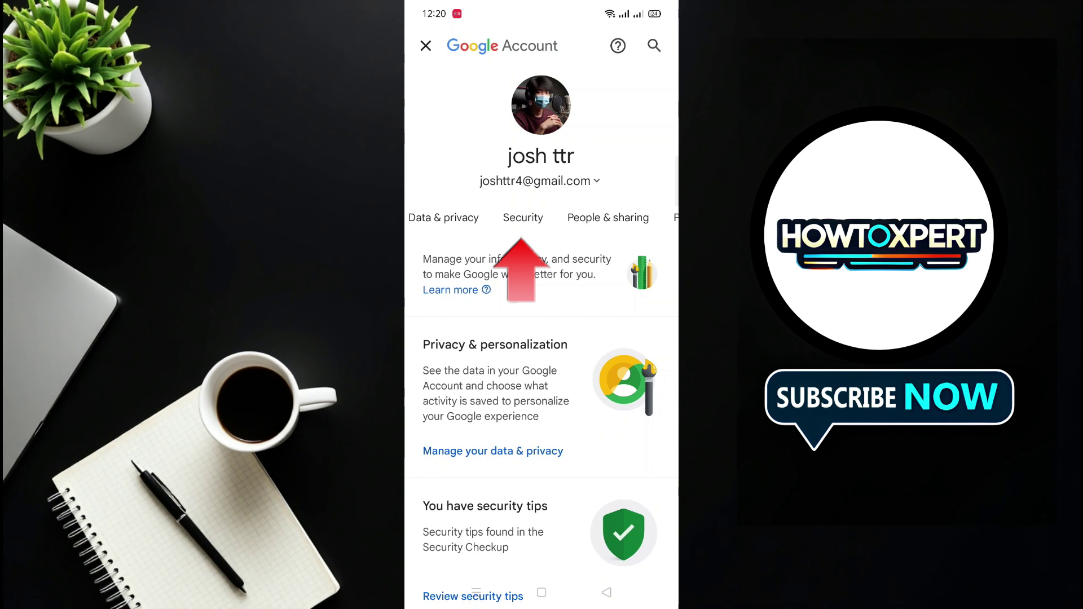
left_click(523, 218)
scroll(530, 419, "down", 1)
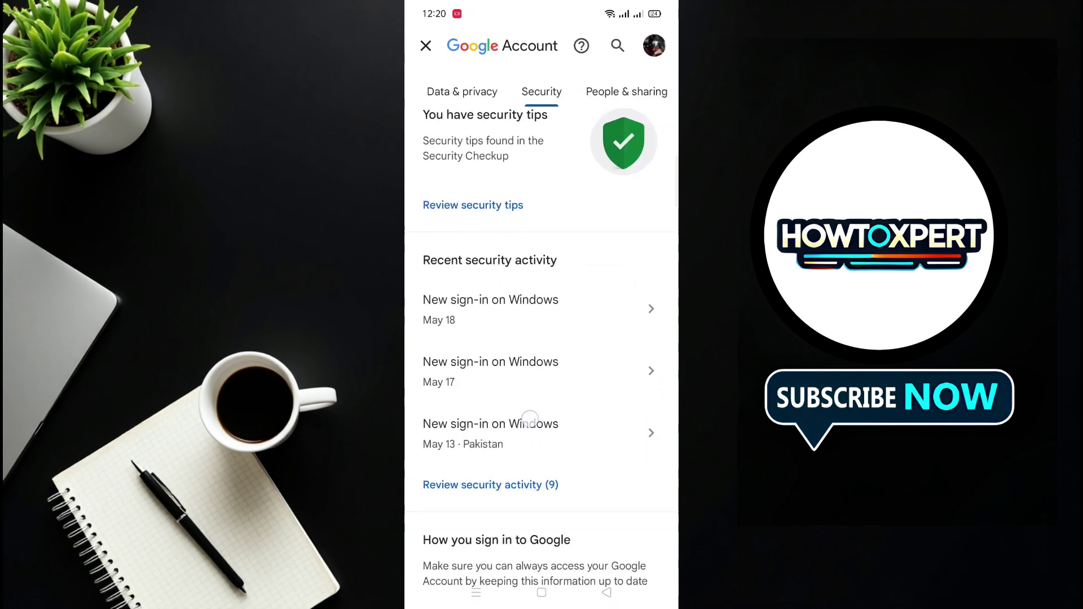
scroll(529, 419, "down", 10)
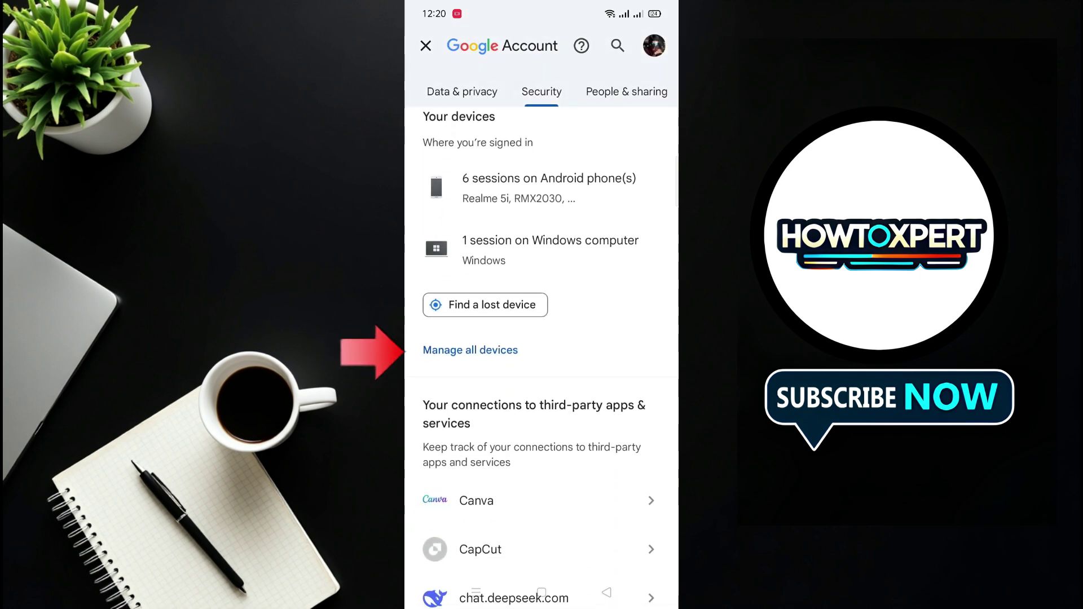
From Manage all devices, sign out the recent Windows session (first signed in May 17) and acknowledge the notice
left_click(471, 350)
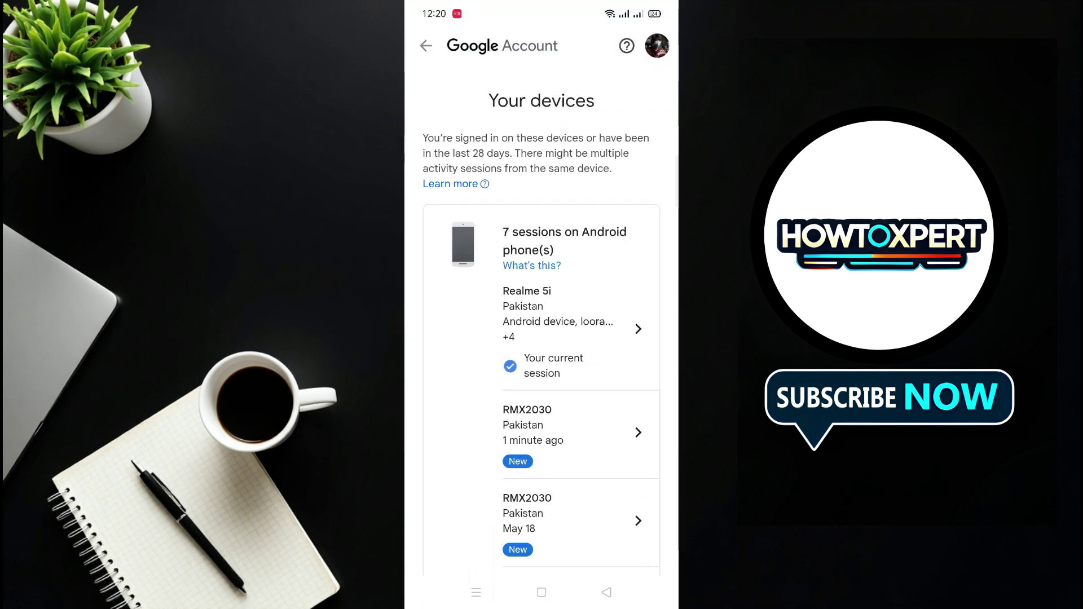
scroll(543, 322, "down", 10)
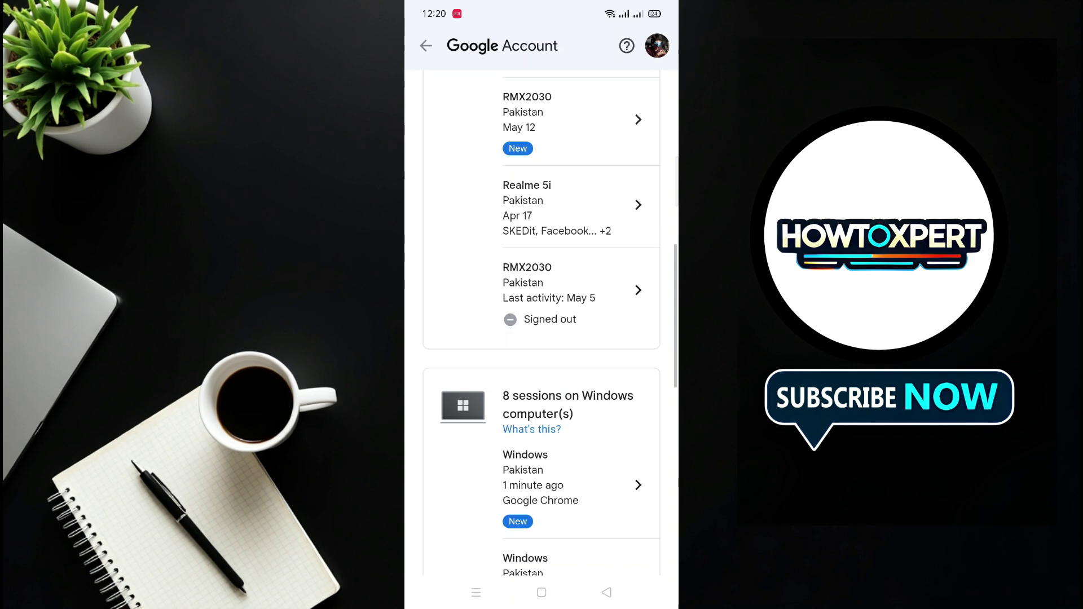
left_click(568, 485)
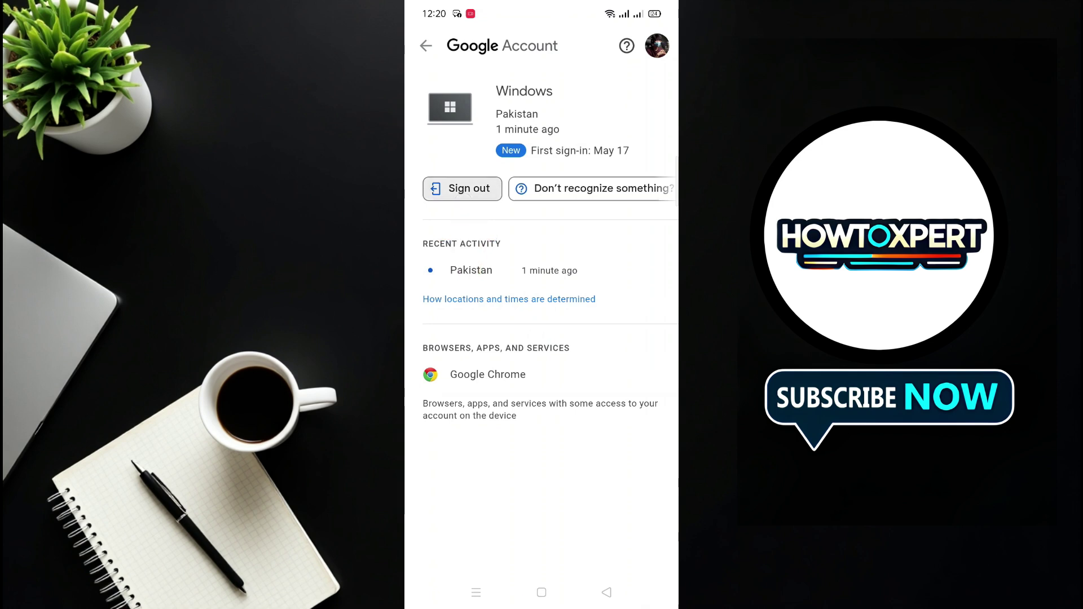
left_click(462, 188)
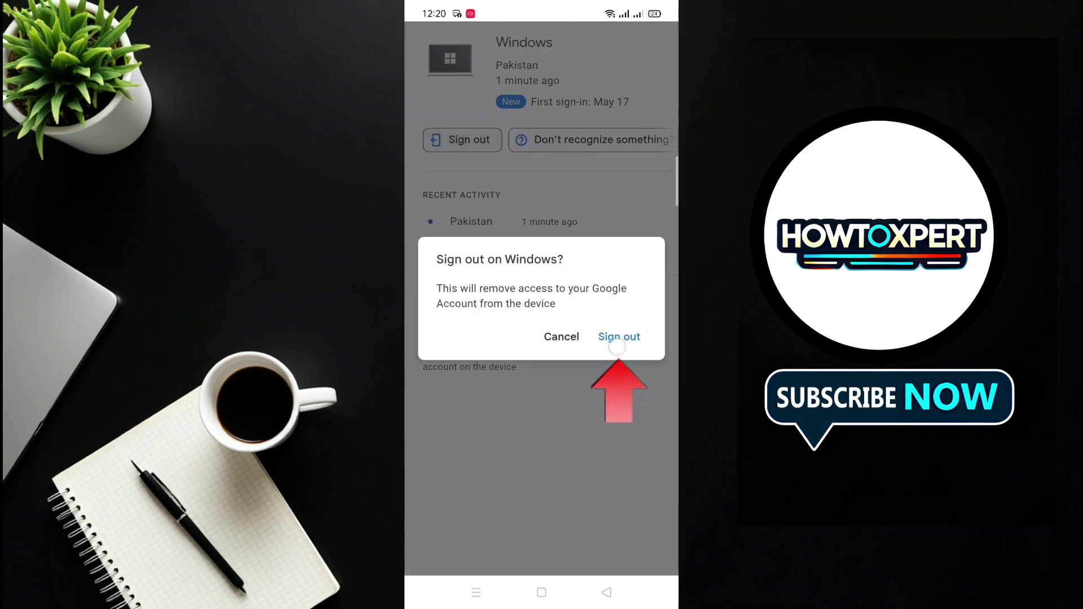
left_click(619, 336)
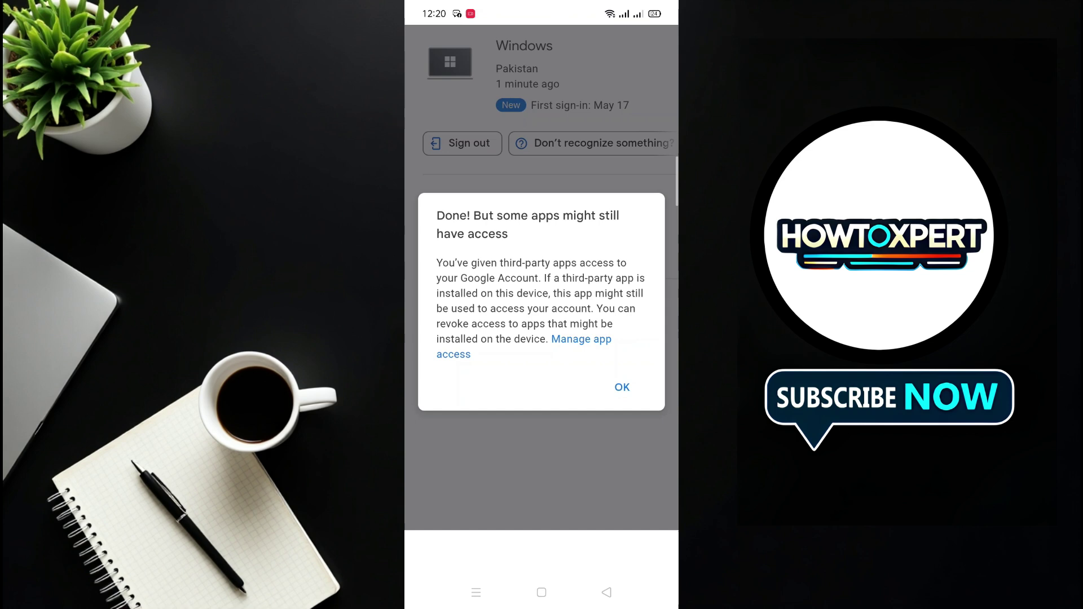
left_click(623, 384)
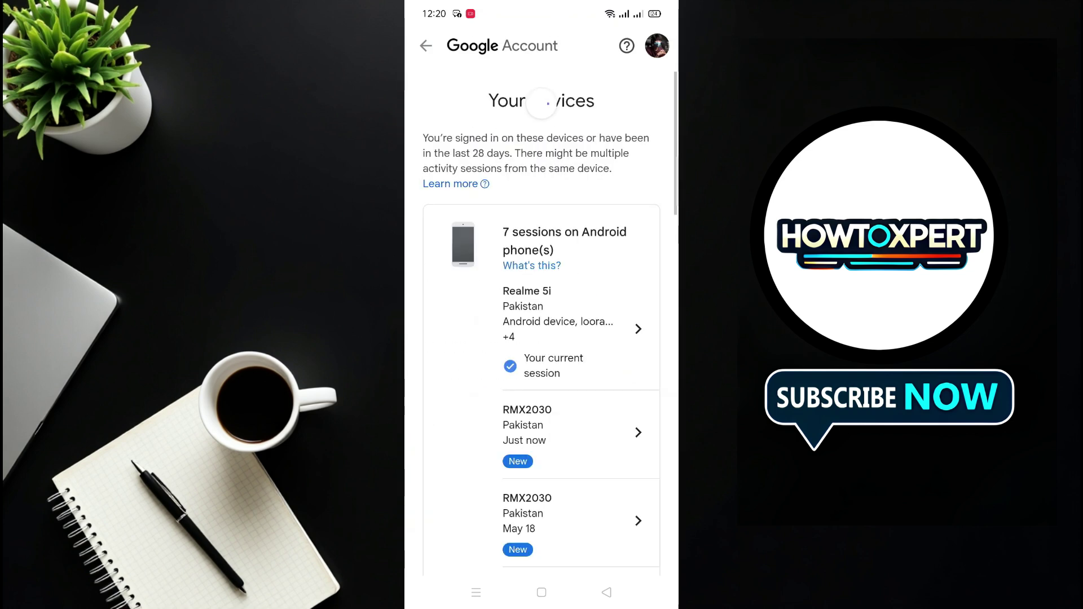